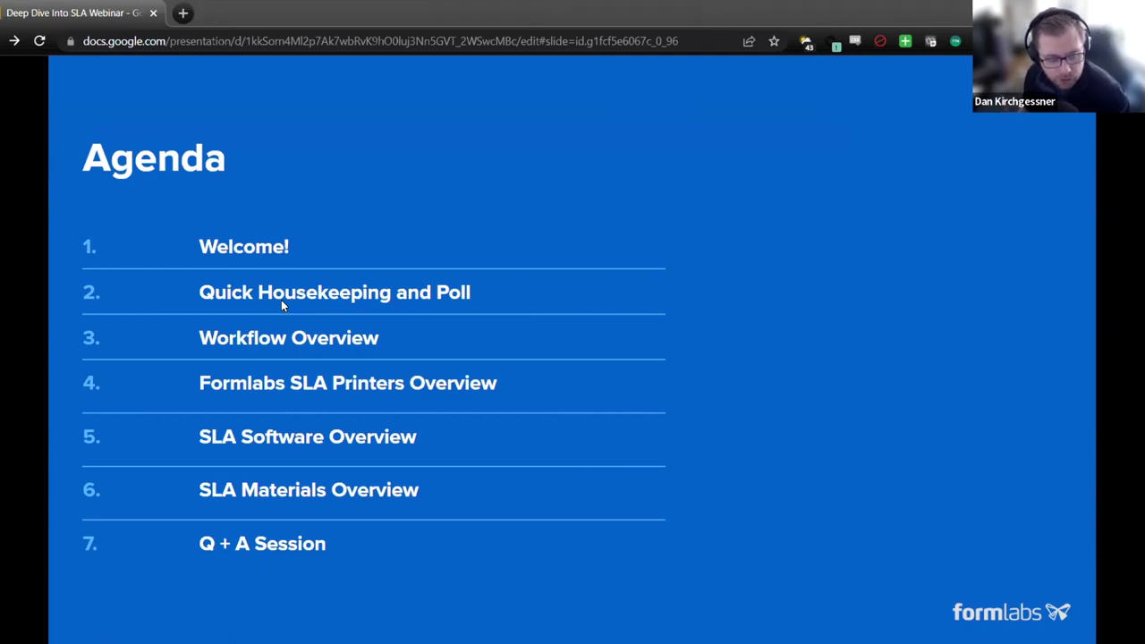
Advance from the Agenda slide to the slide introducing the four Formlabs presenters
key(Right)
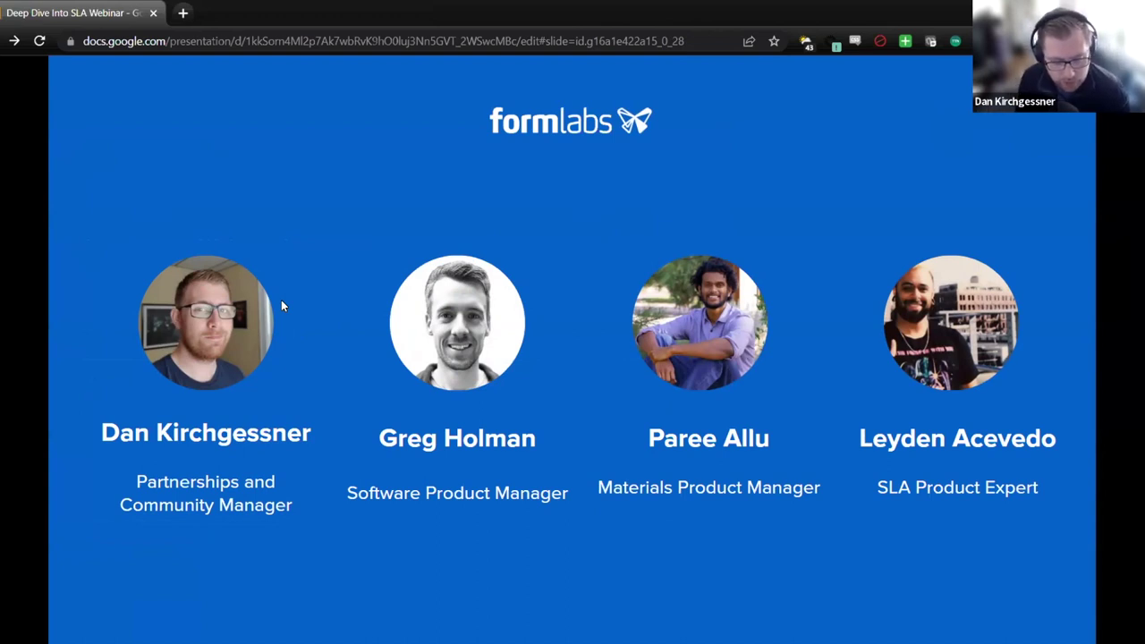
Step through the Professional, Accessible SLA Printing title slide to the Form 3+ features slide
key(Right)
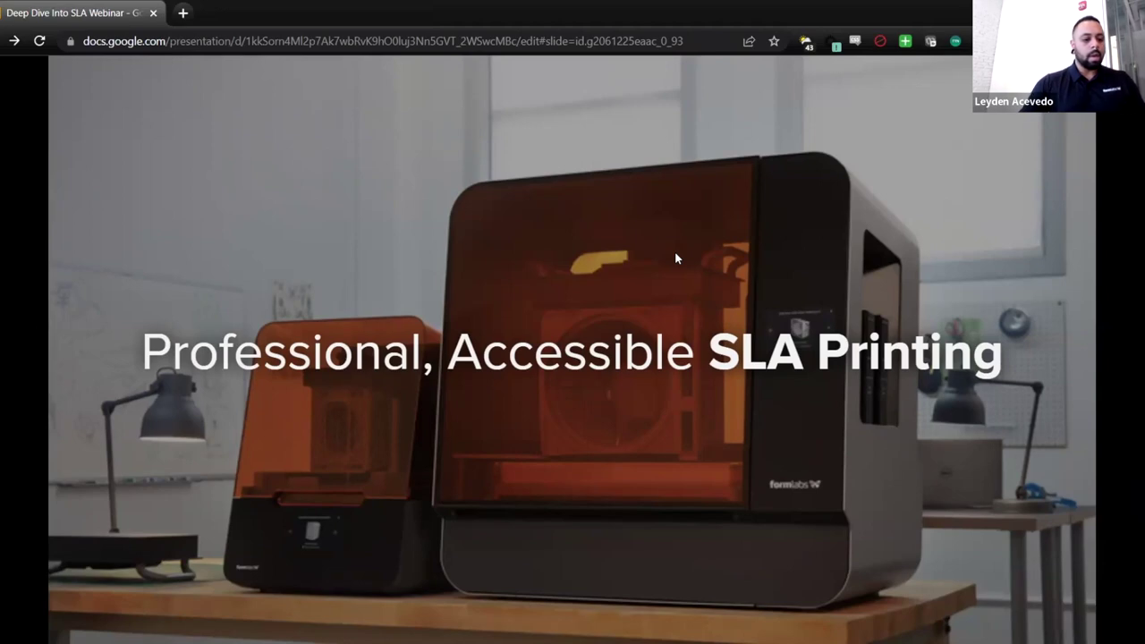
key(Right)
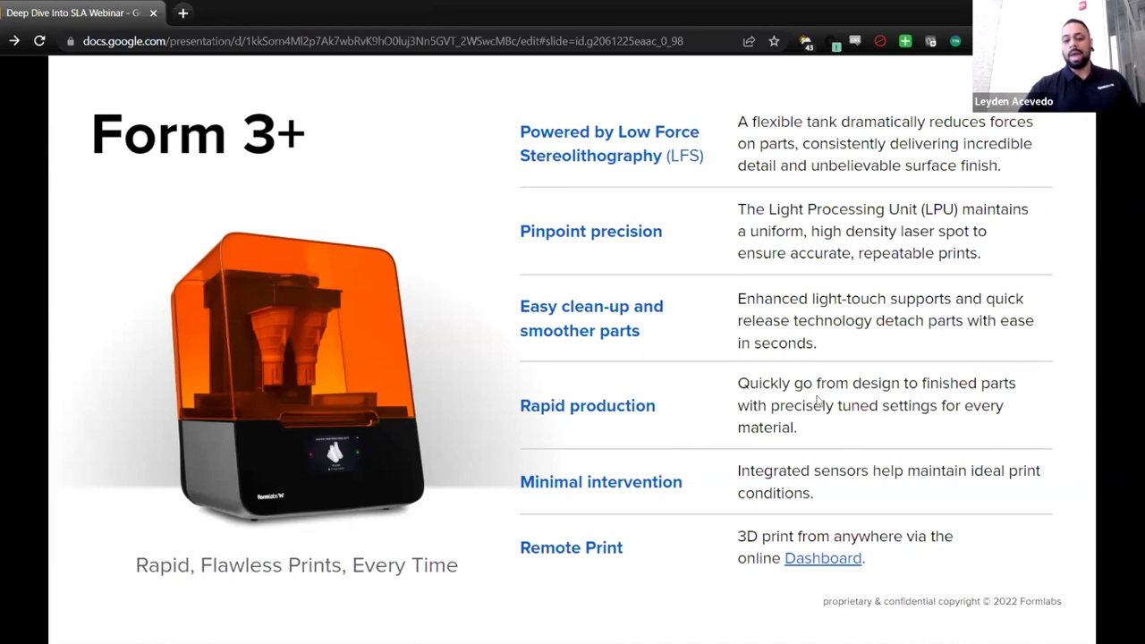
Show the Form 3L printer slide, then move on to the Inverted SLA diagram slide
key(Right)
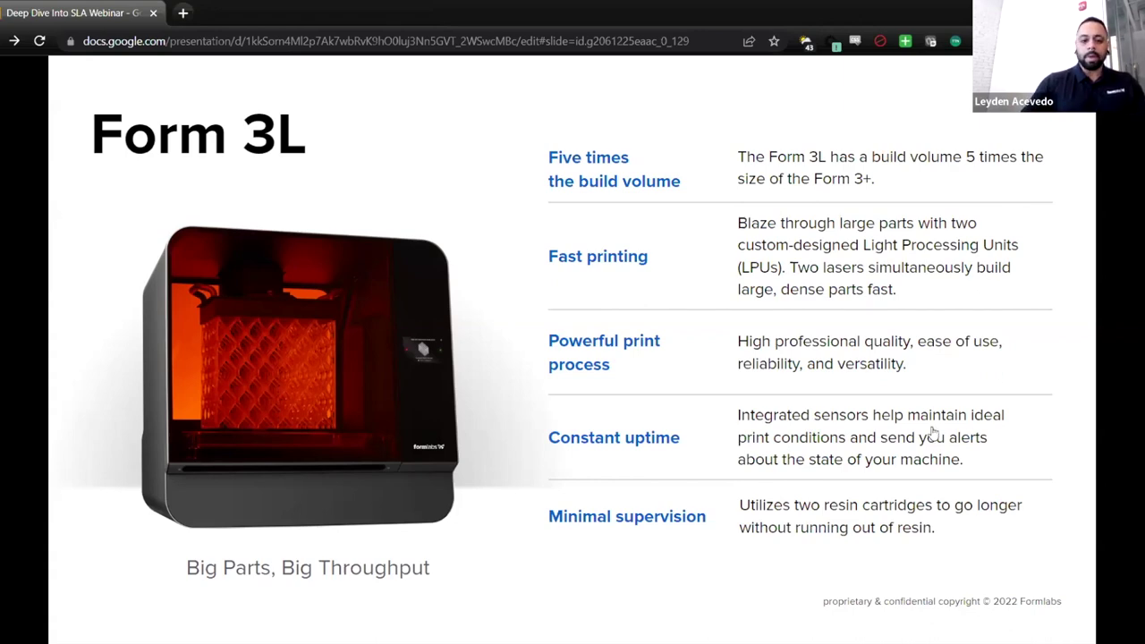
key(Left)
key(Right)
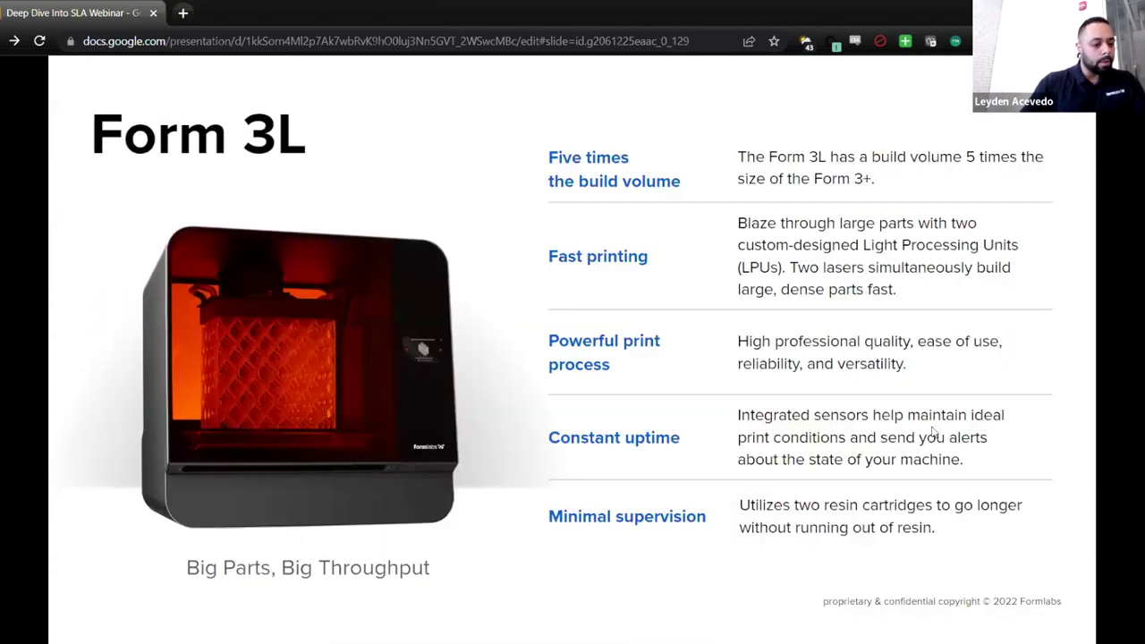
key(Left)
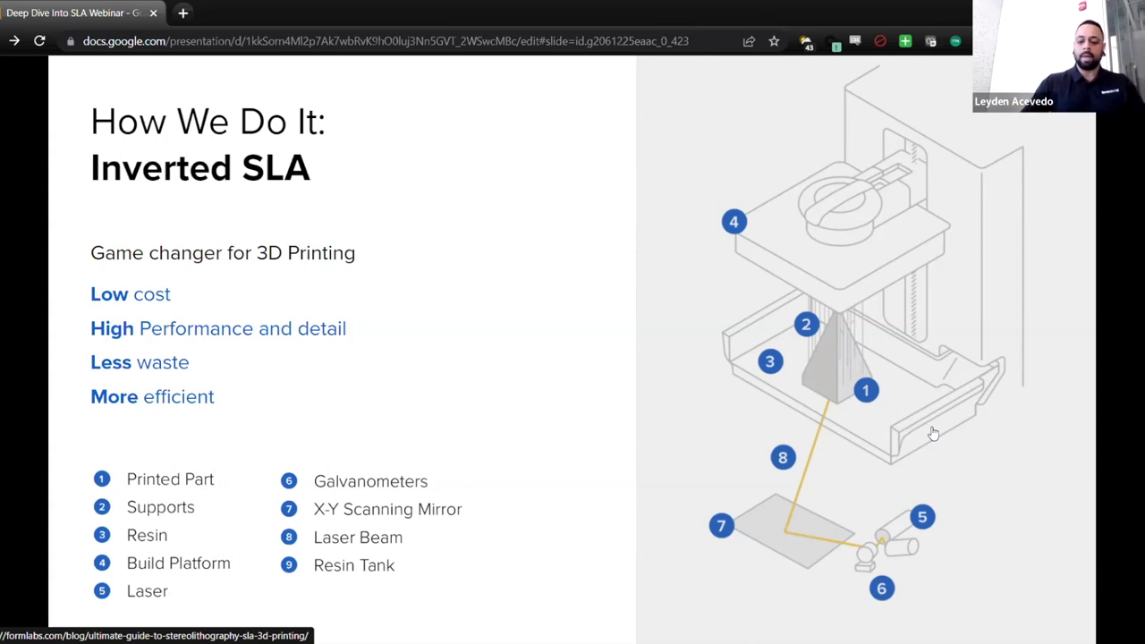
Advance through Low Force Stereolithography and Light Processing Unit slides to The Printing Process overview
click(933, 433)
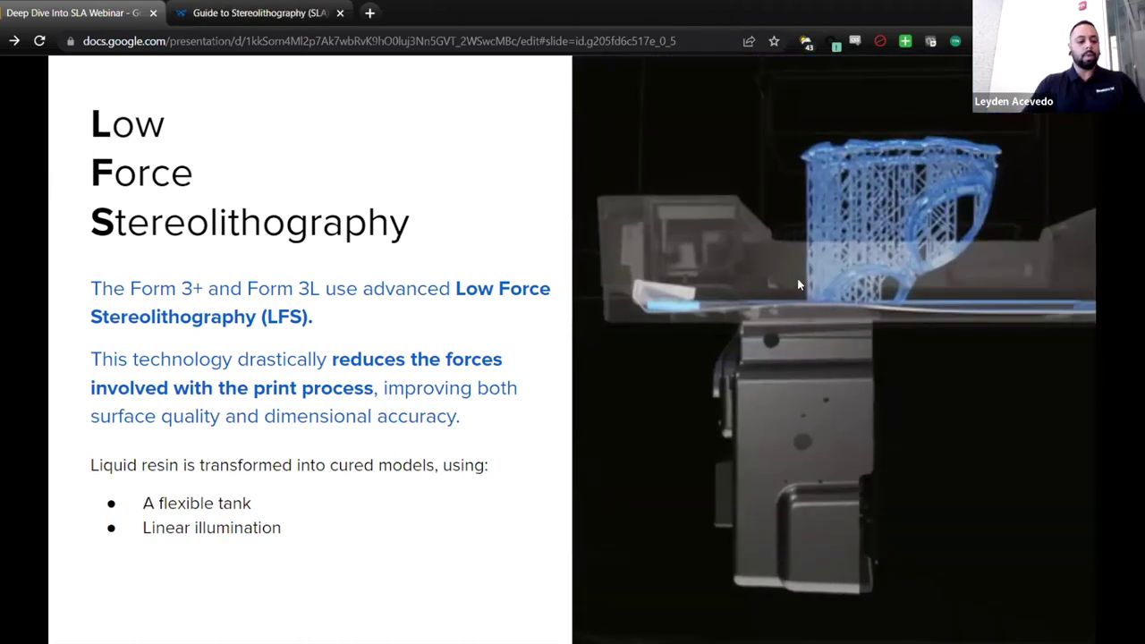
key(Right)
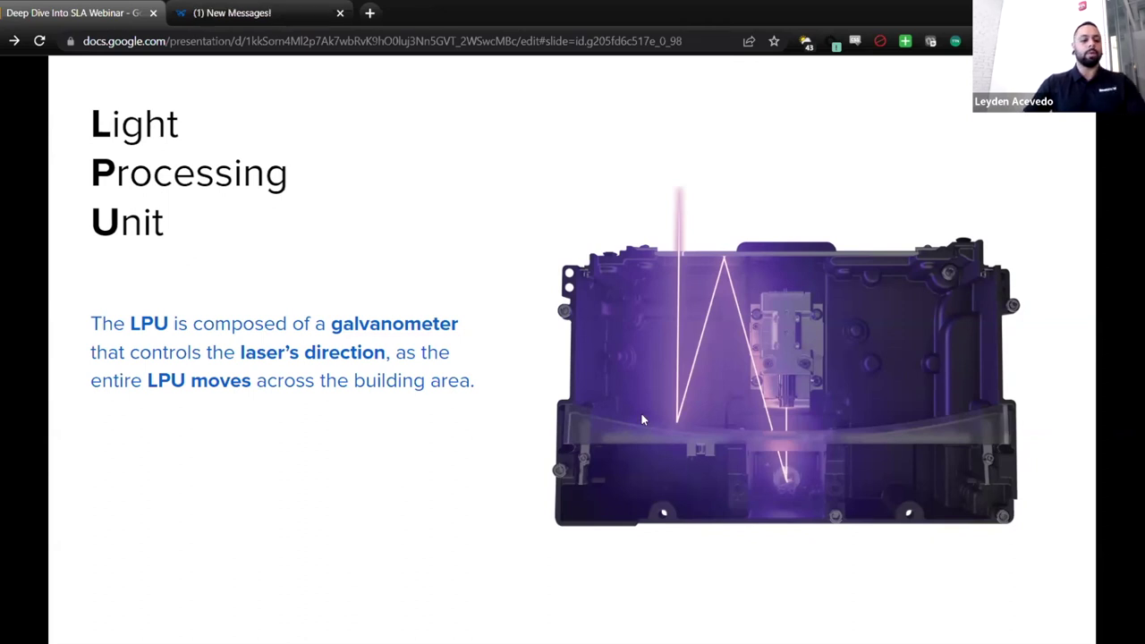
key(Right)
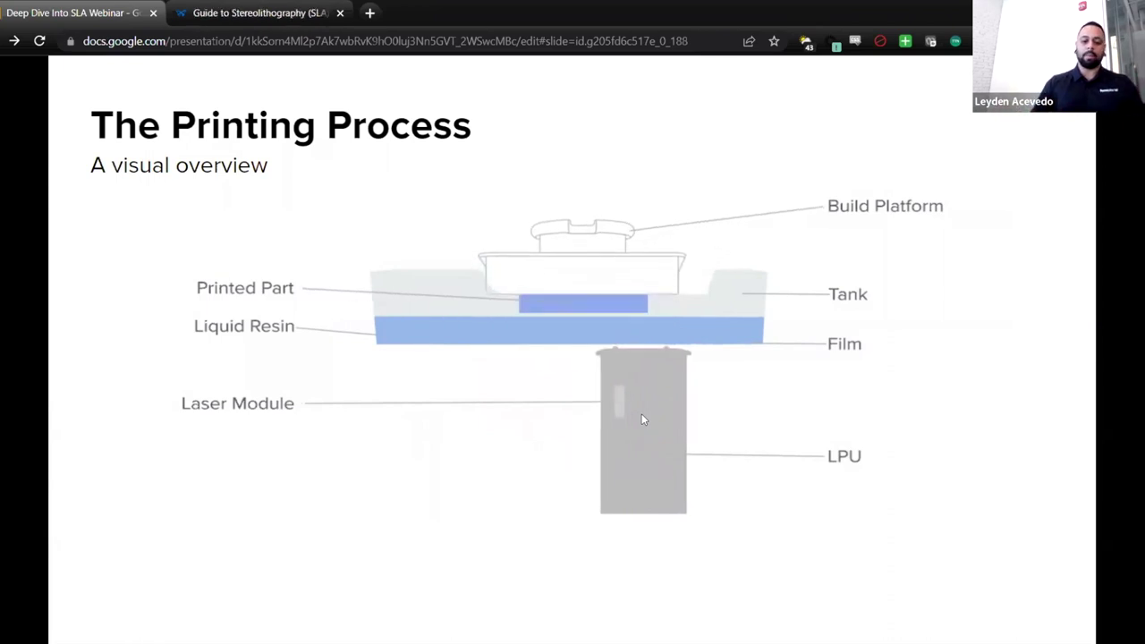
Advance to the Consumables slide showing Resin Tank, Build Platform and Resin Cartridge
key(Right)
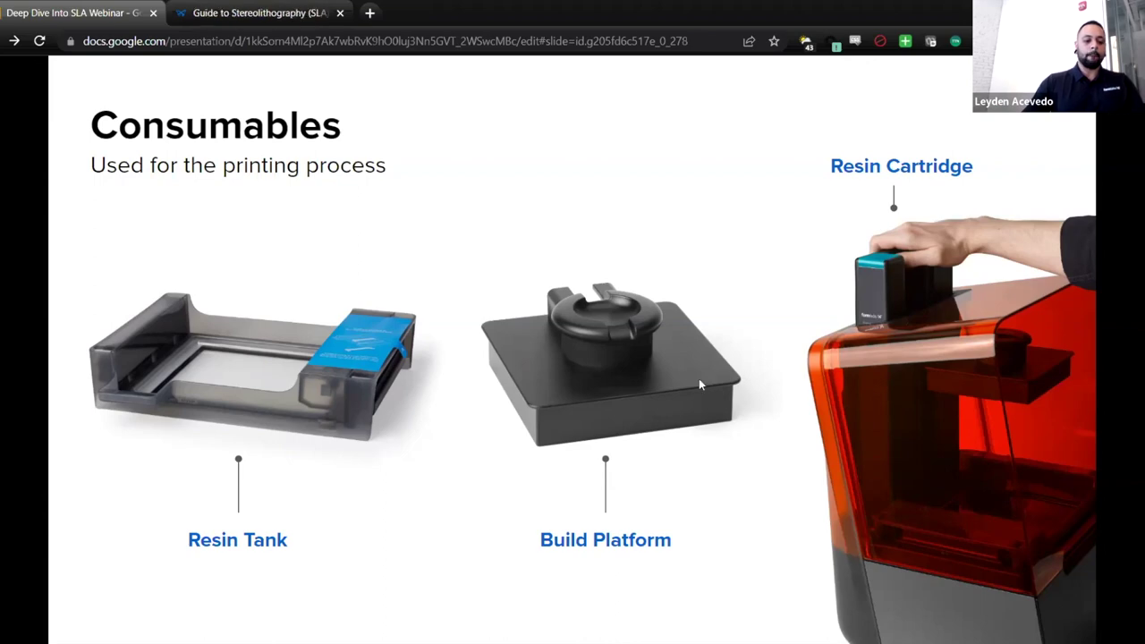
Advance past the Build Platform 2 slide to the Form Wash + Form Cure slide
click(671, 360)
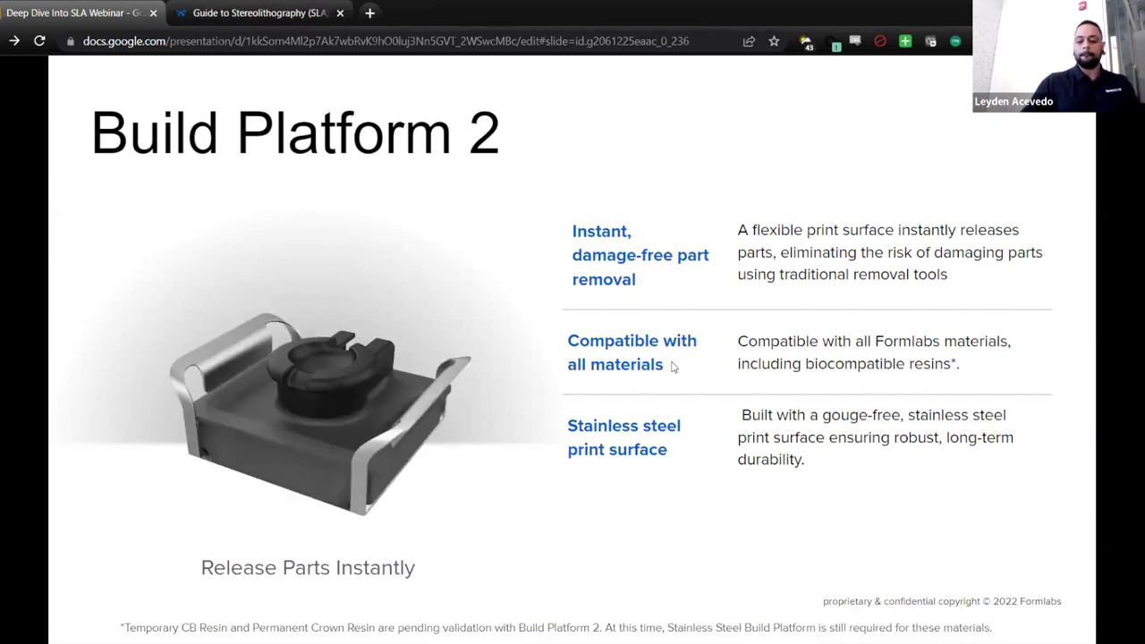
key(Right)
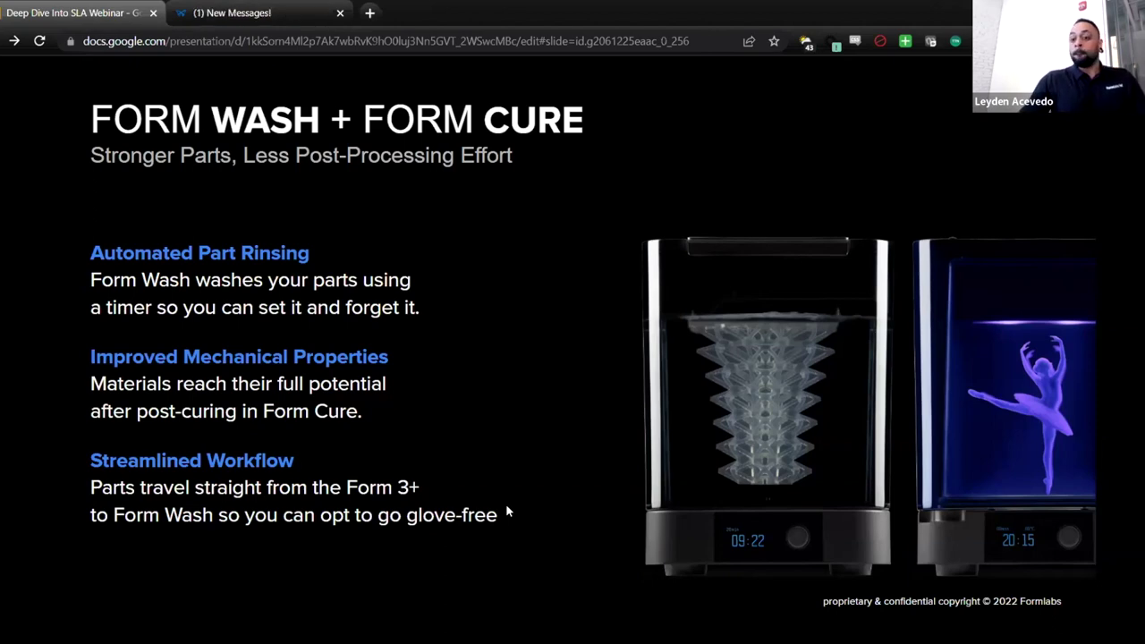
Advance to slide 17, 'Form Wash: Washing your parts'
key(Right)
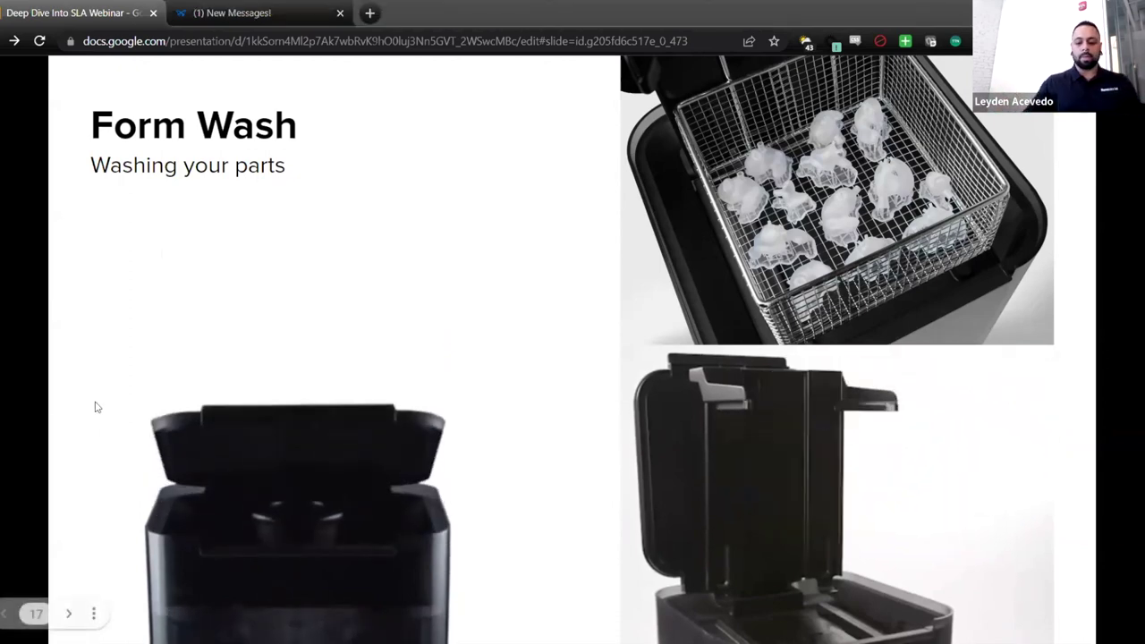
Advance through the Form Cure slide to the Services and Support slide
key(Right)
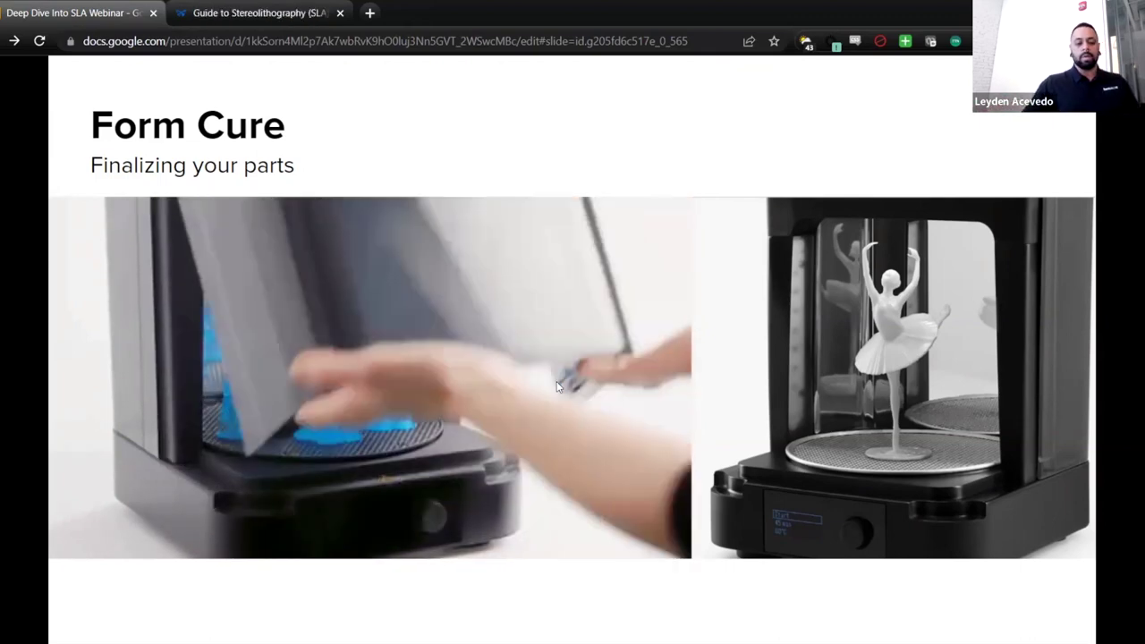
key(Right)
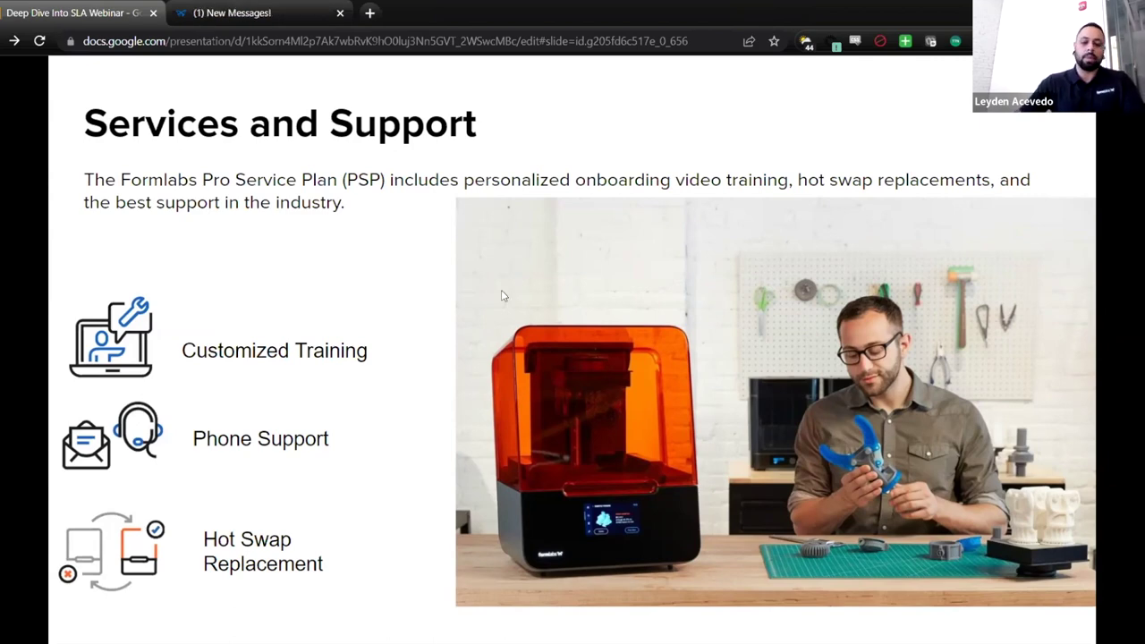
Advance to the Software title slide and on to the next software slide
key(Right)
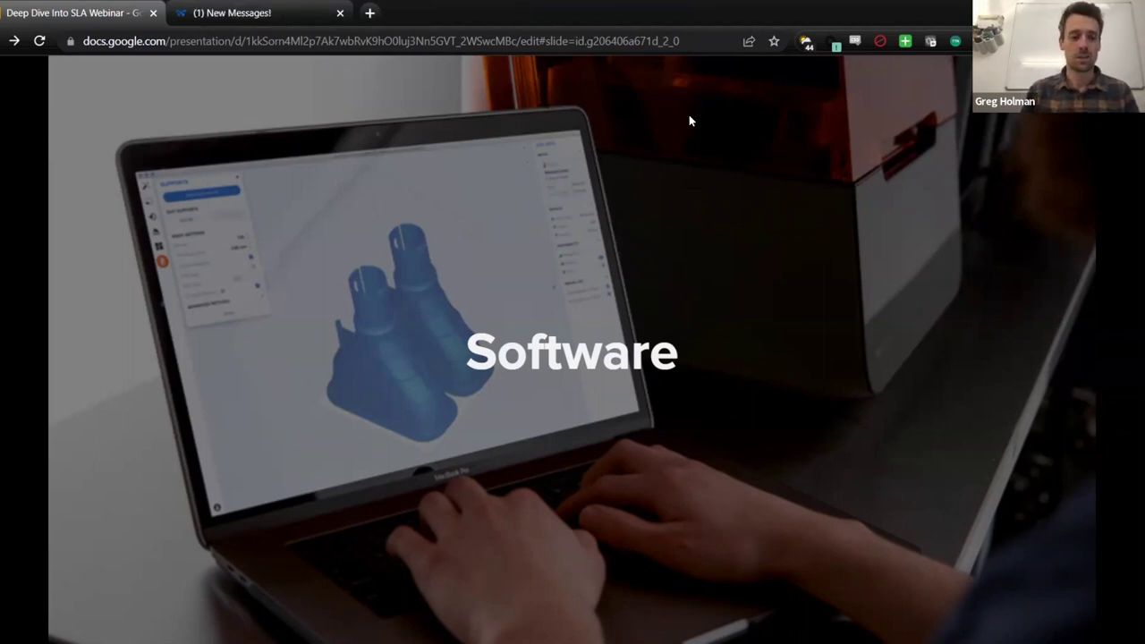
click(678, 181)
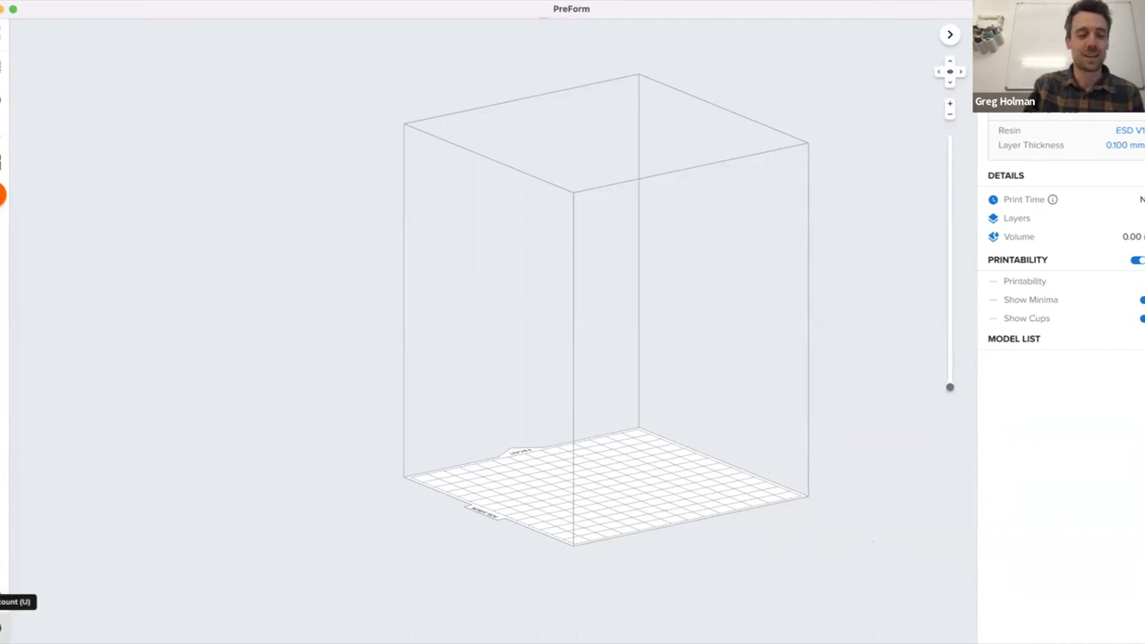
click(3, 623)
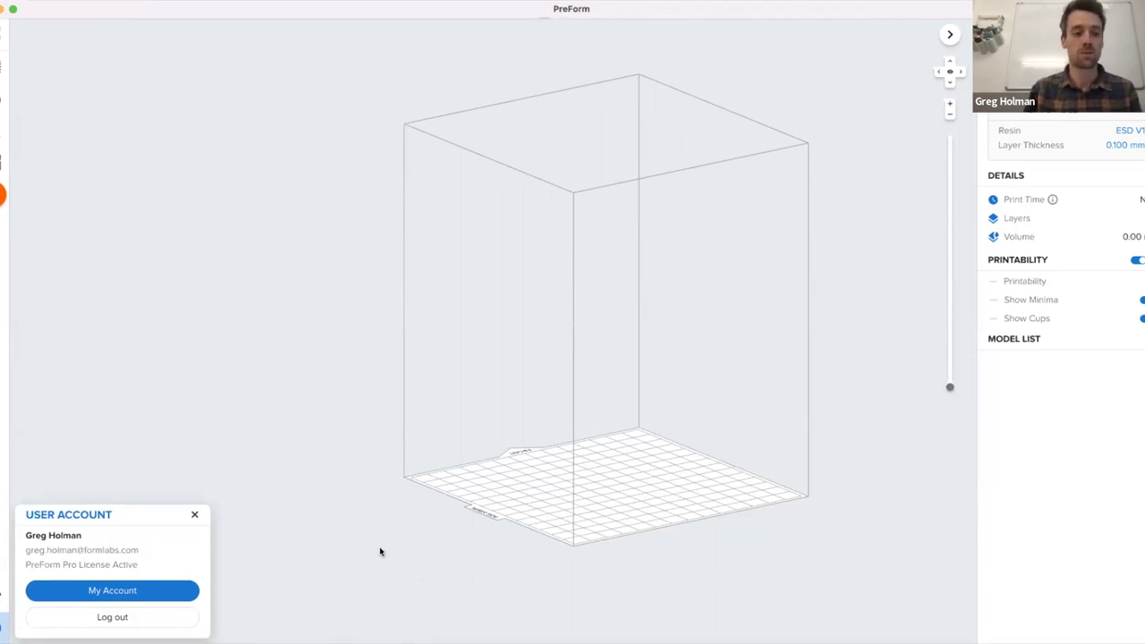
click(192, 515)
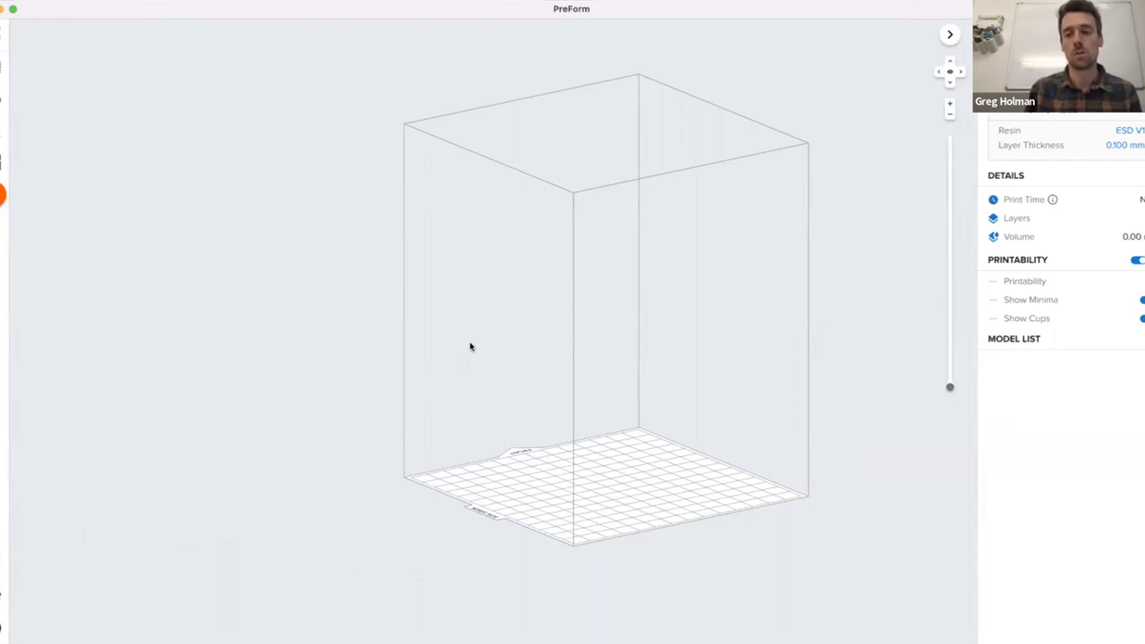
click(1058, 136)
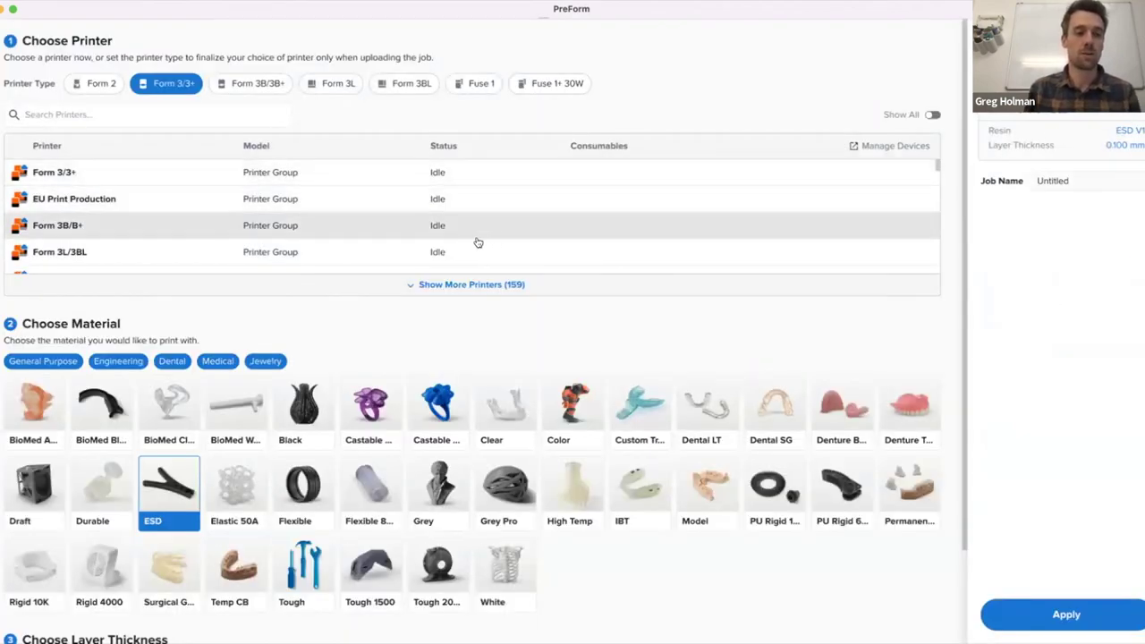
Set the job to the Form 3B/B+ printer with Grey V4 resin at 0.100 mm layers
scroll(471, 244, down, 2)
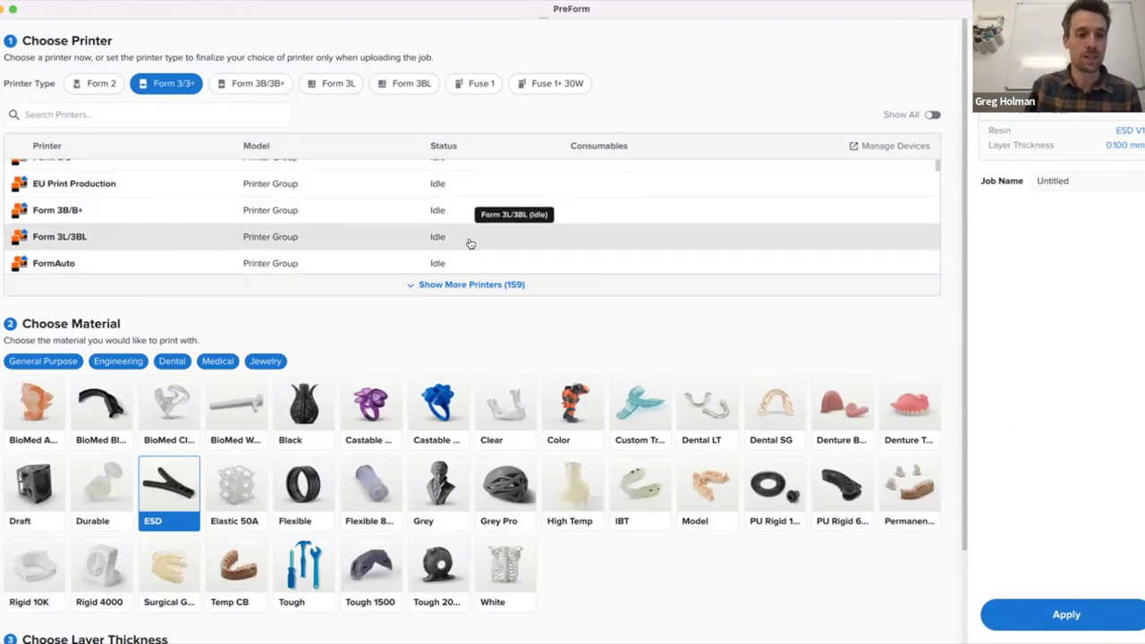
scroll(471, 244, up, 1)
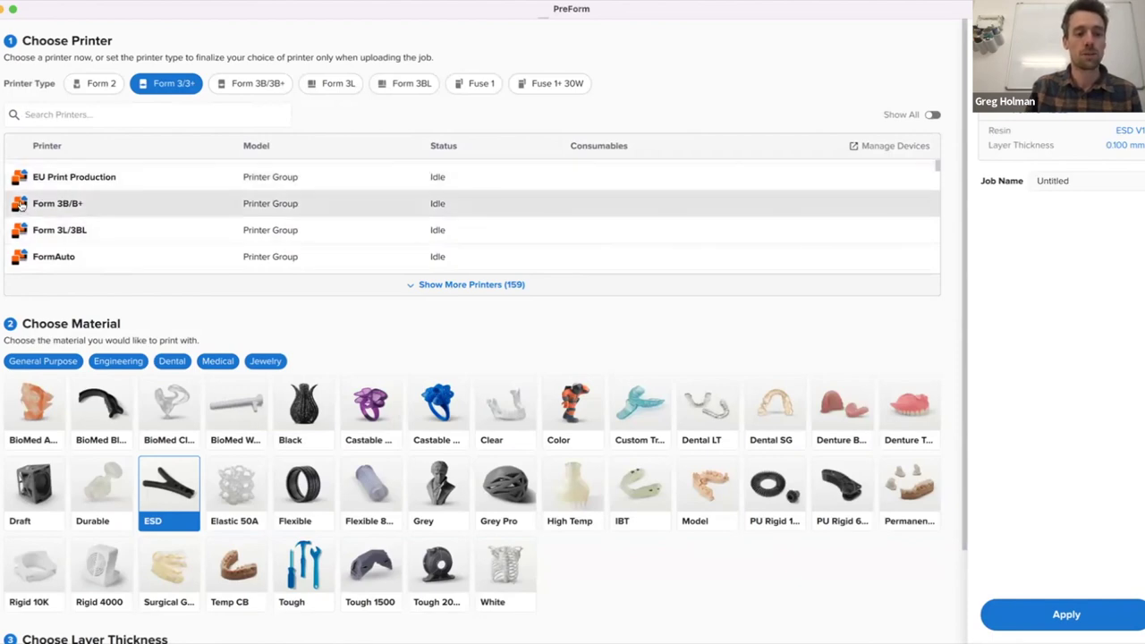
click(102, 212)
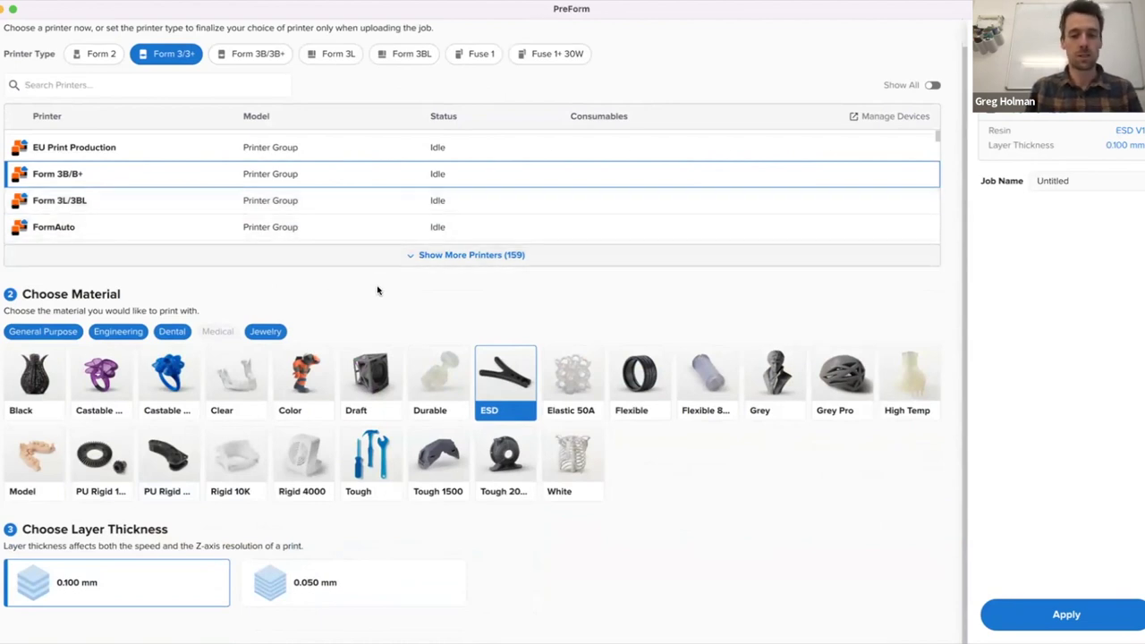
mouse_move(786, 366)
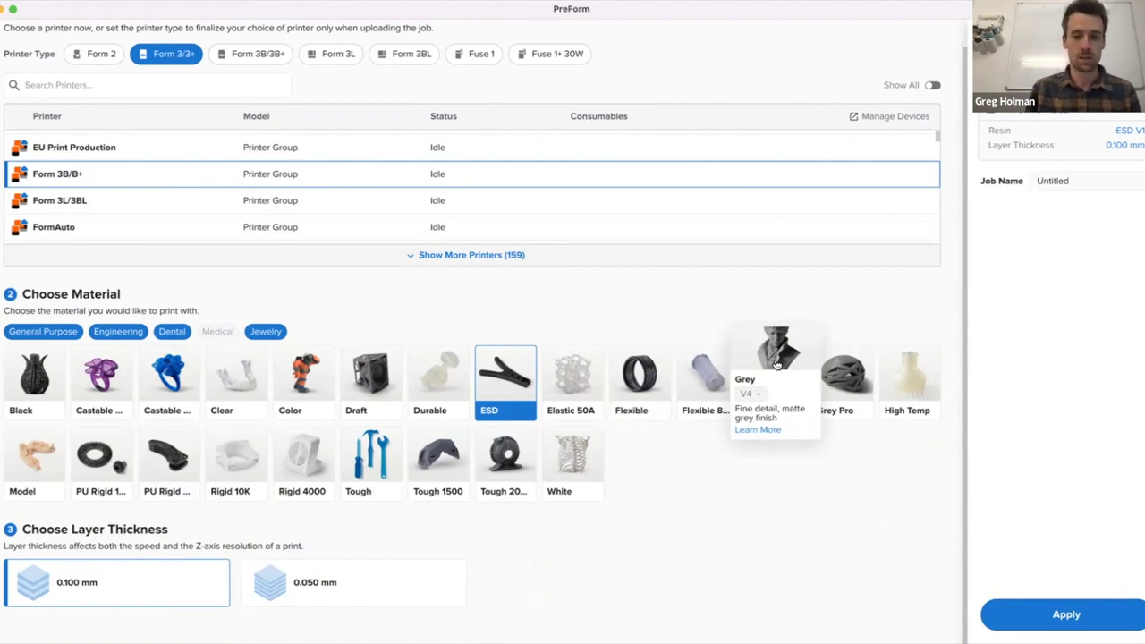
click(775, 359)
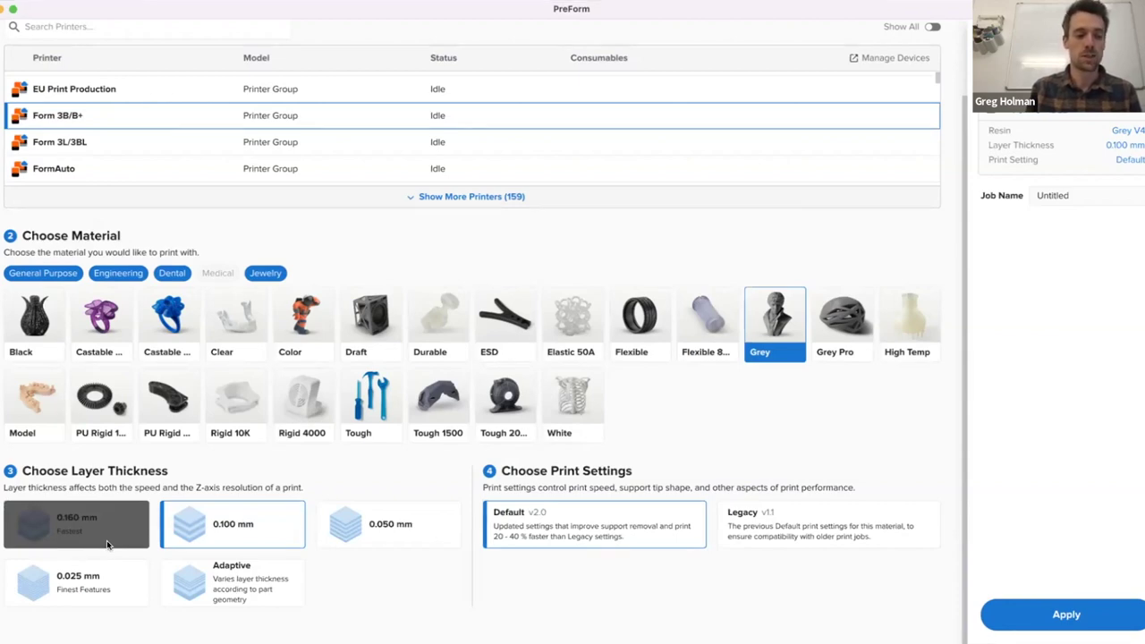
click(112, 578)
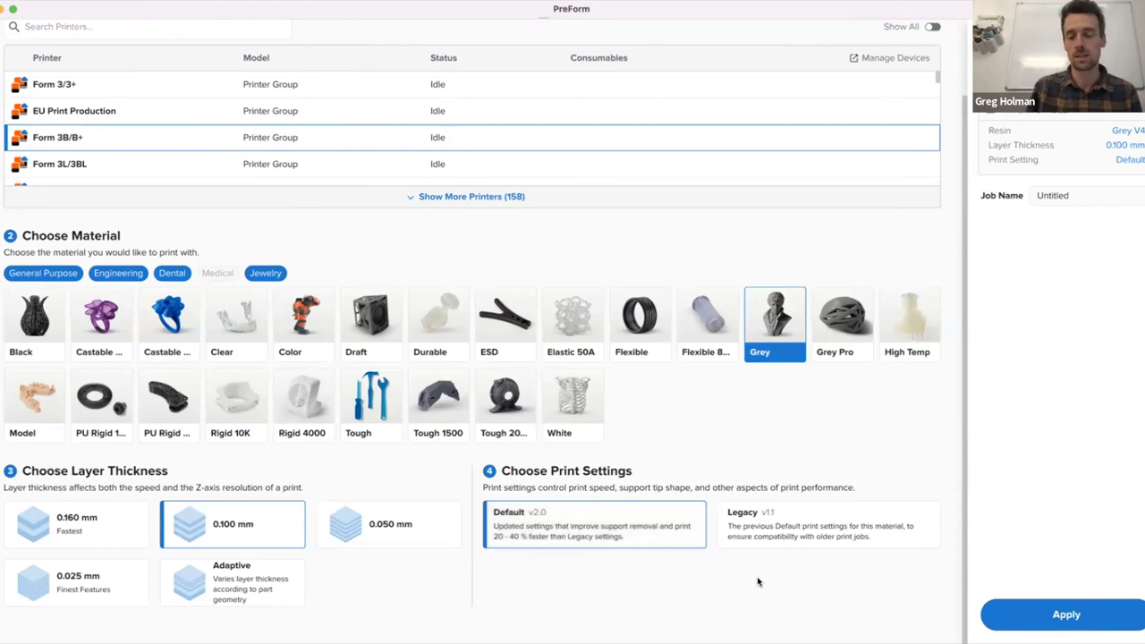
Apply the job setup and load the recent wizard-full.stl model onto the build platform
click(1059, 614)
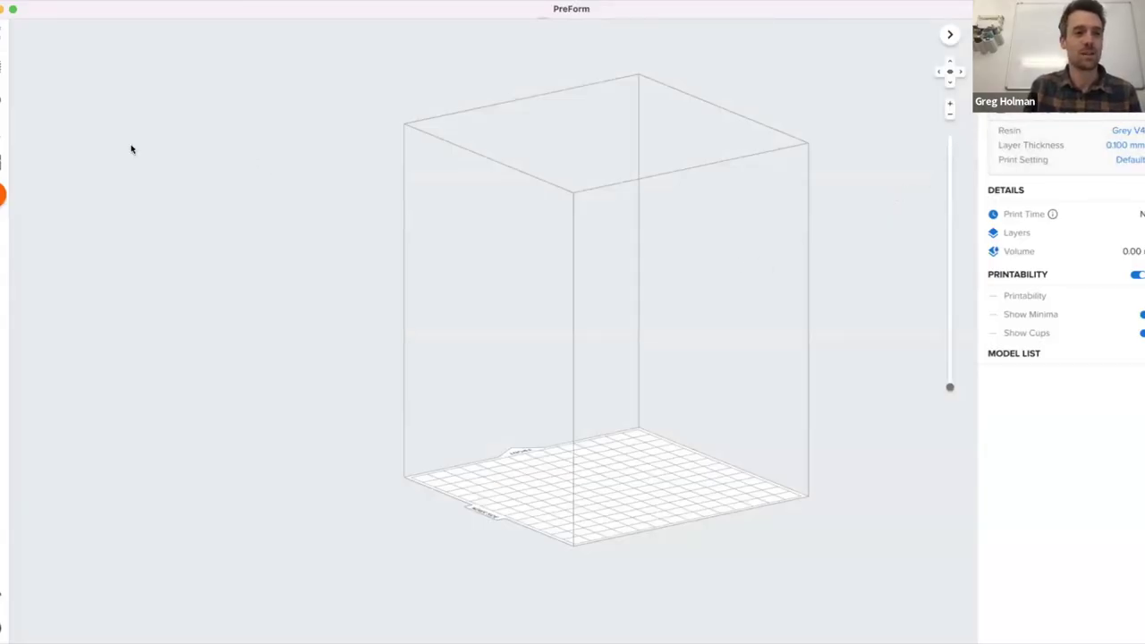
click(87, 2)
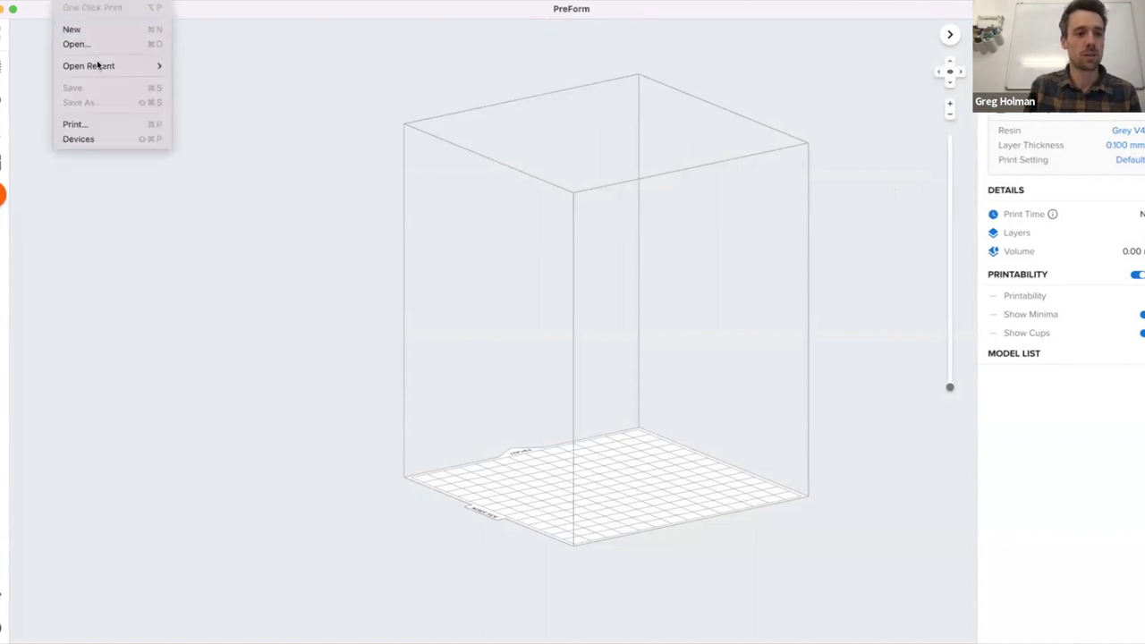
mouse_move(98, 64)
click(184, 68)
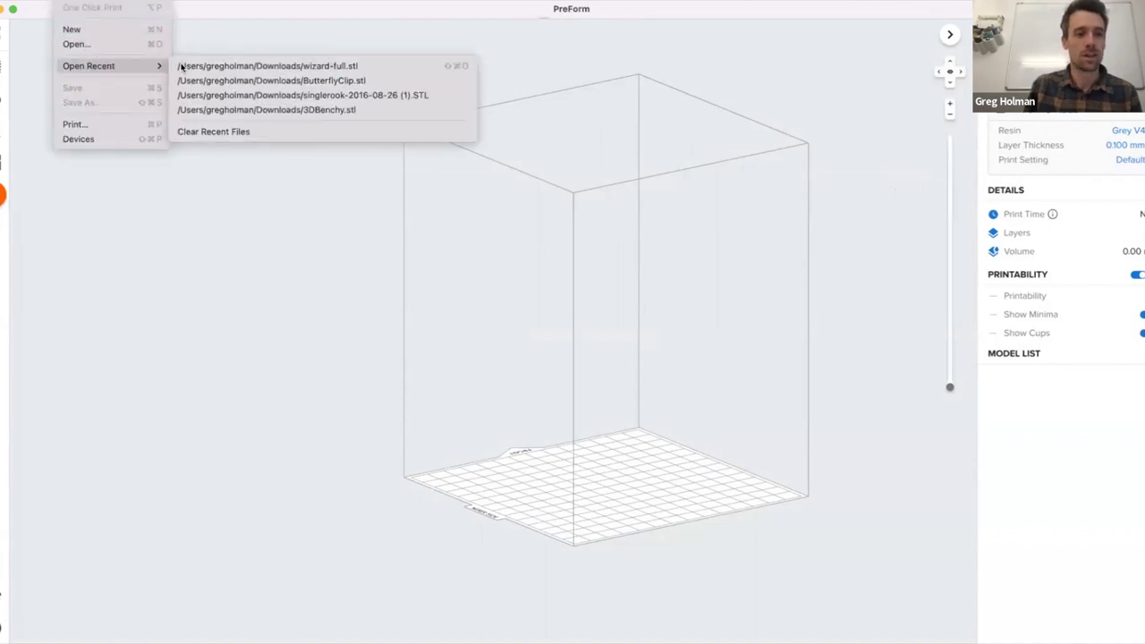
Add ButterflyClip.stl from the recent files beside the wizard
click(84, 2)
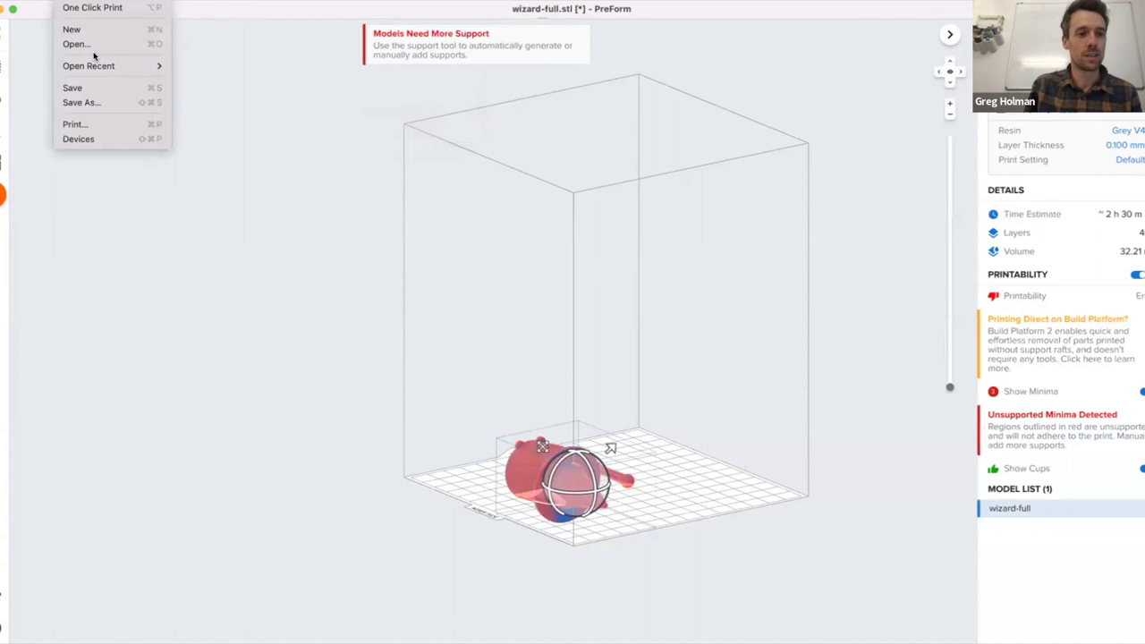
mouse_move(98, 64)
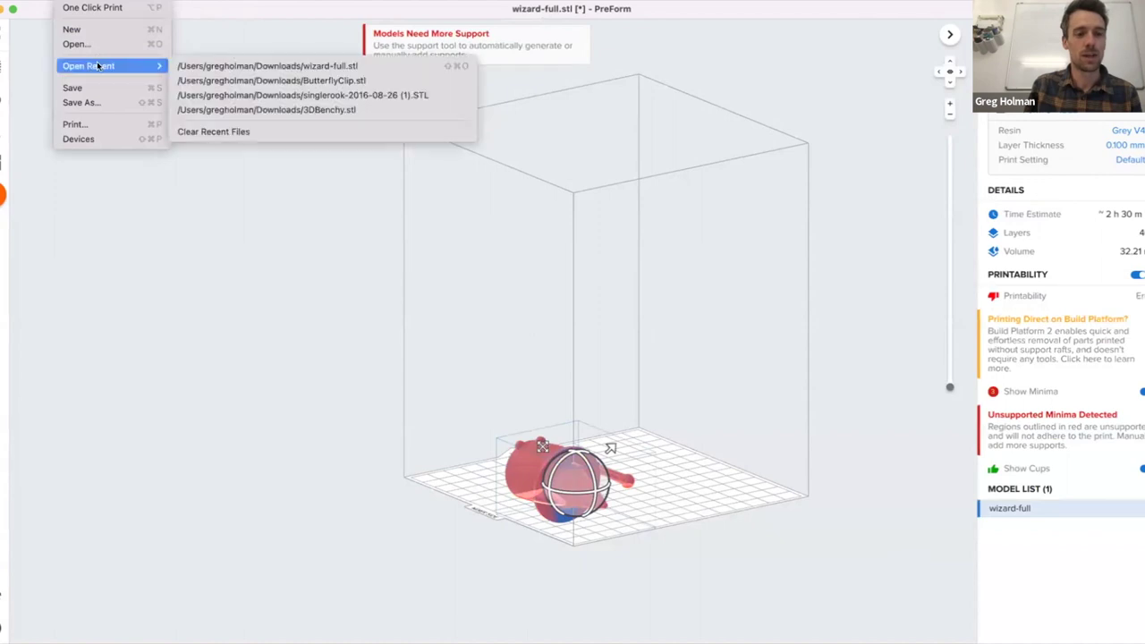
click(205, 80)
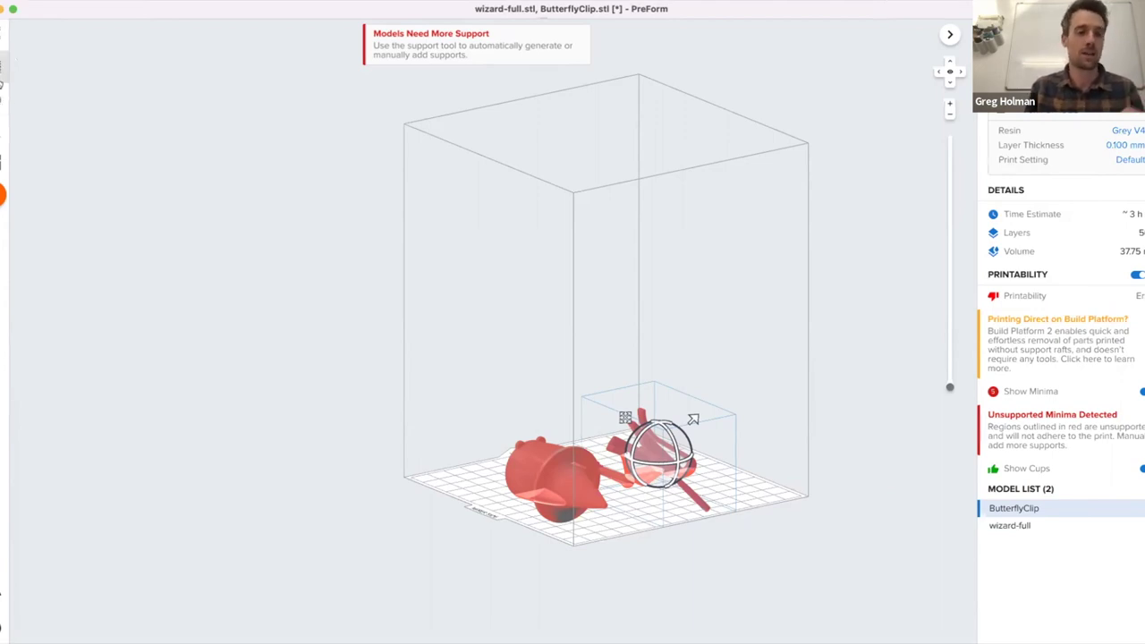
click(5, 64)
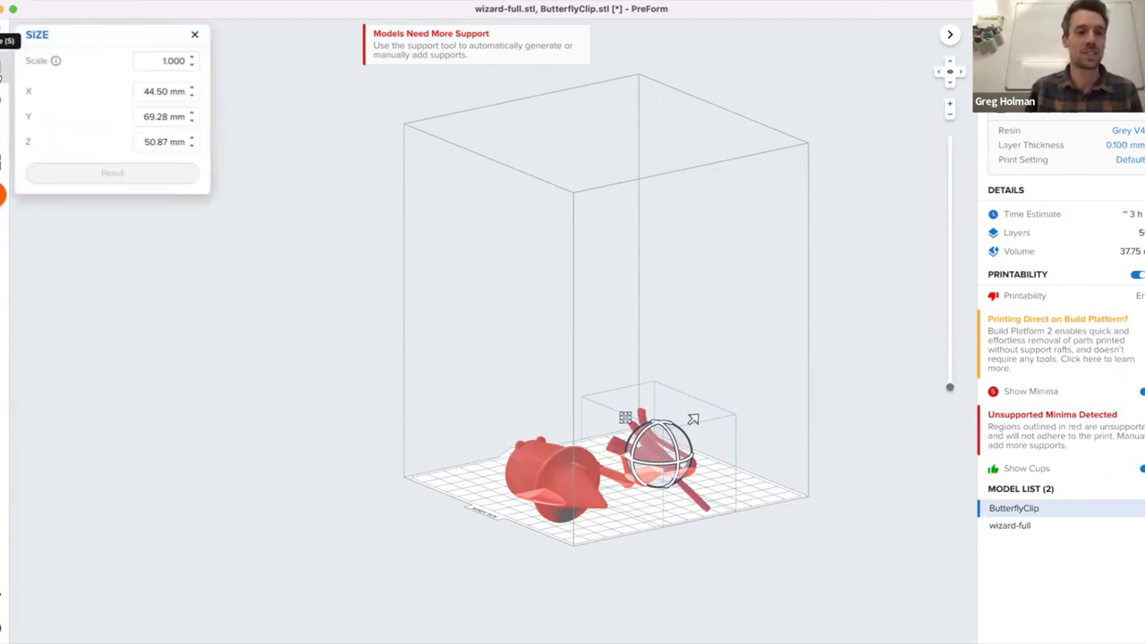
click(191, 65)
click(191, 58)
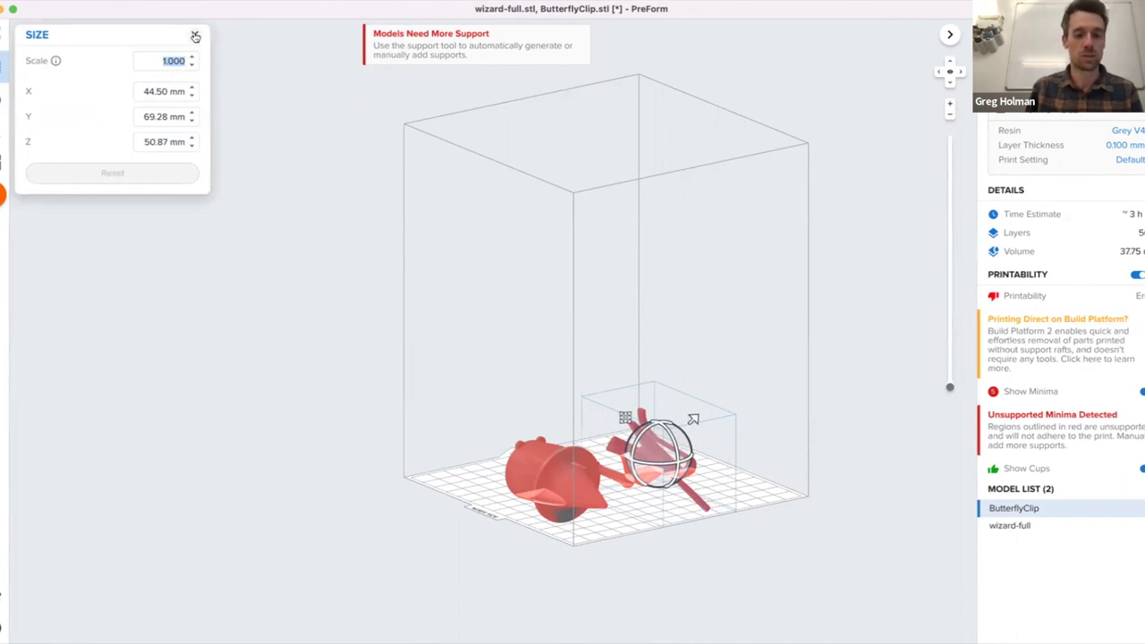
click(195, 36)
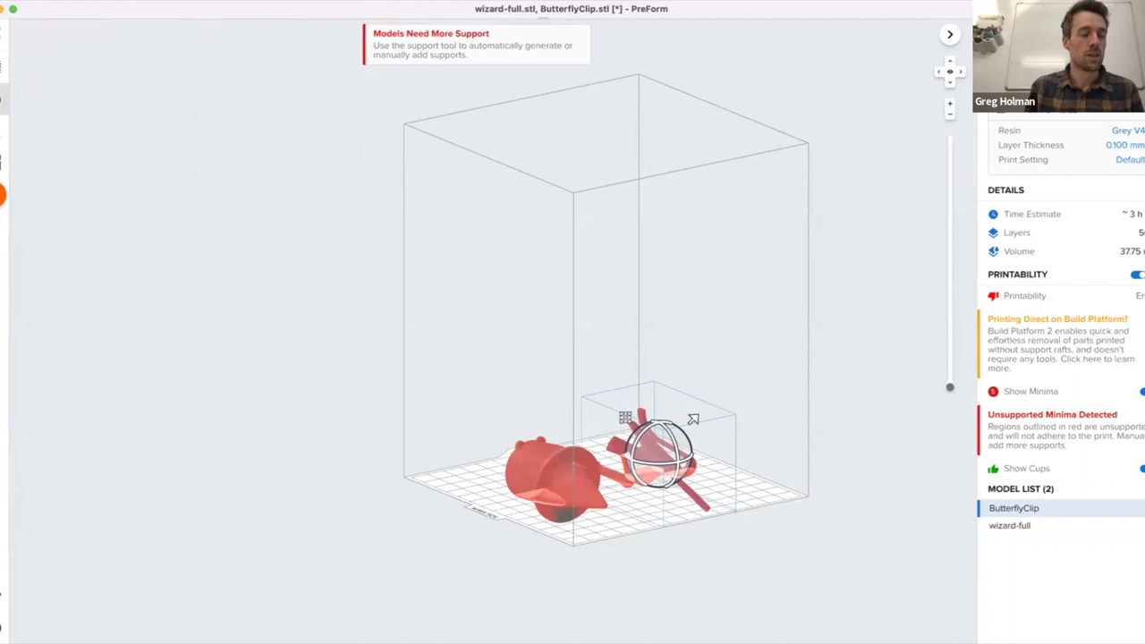
click(5, 94)
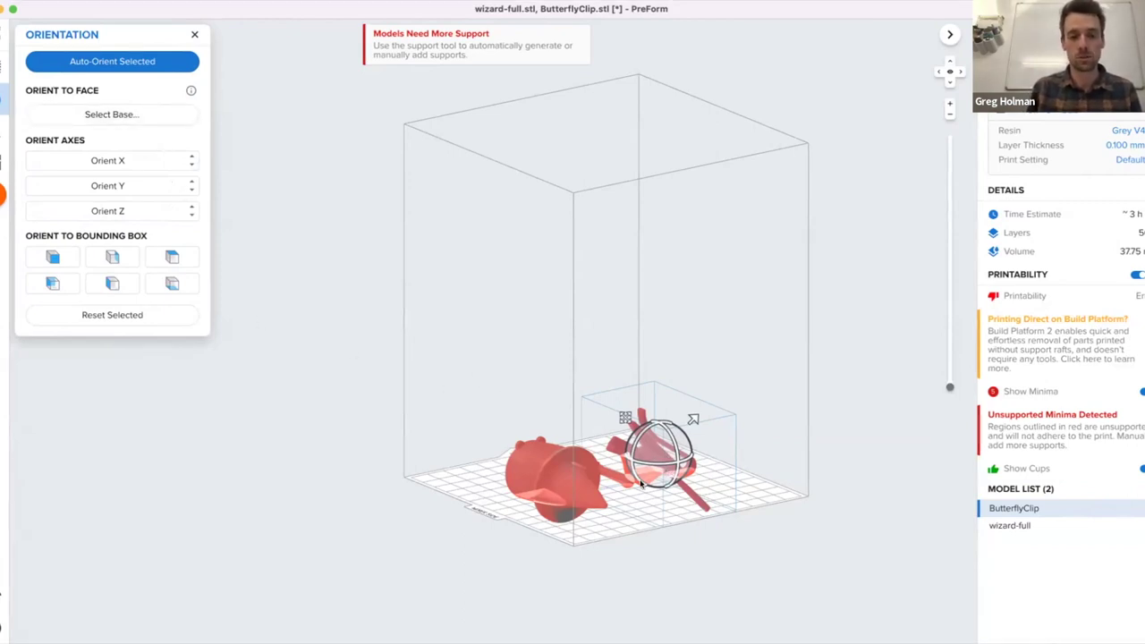
Select the wizard model and orbit the view to see both models from another angle
scroll(640, 483, up, 5)
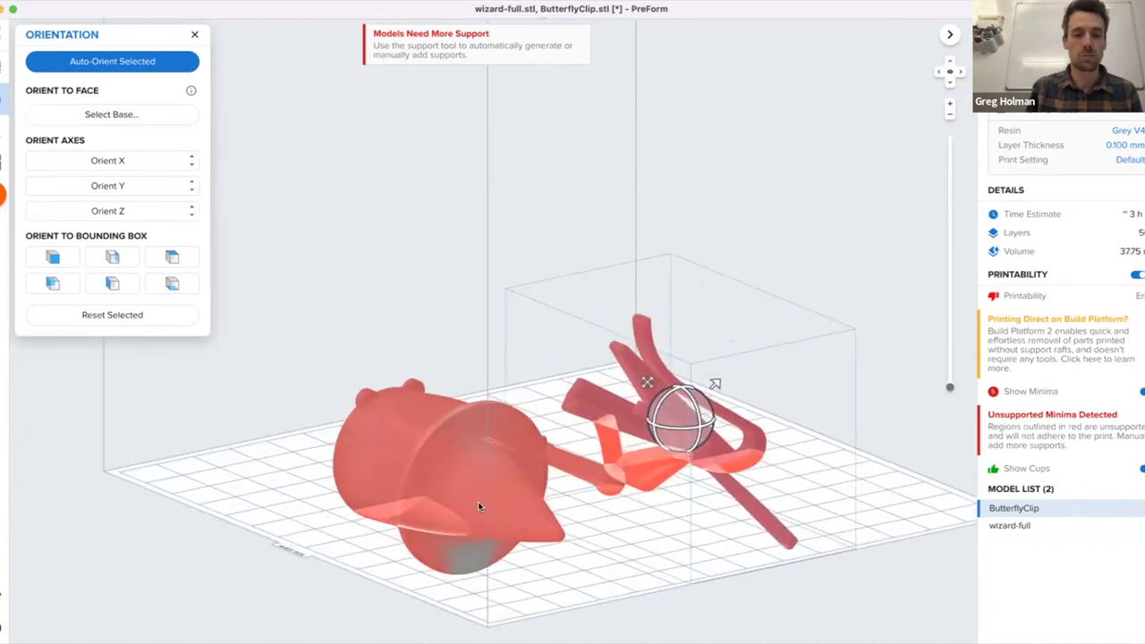
click(478, 501)
drag(351, 495, 558, 494)
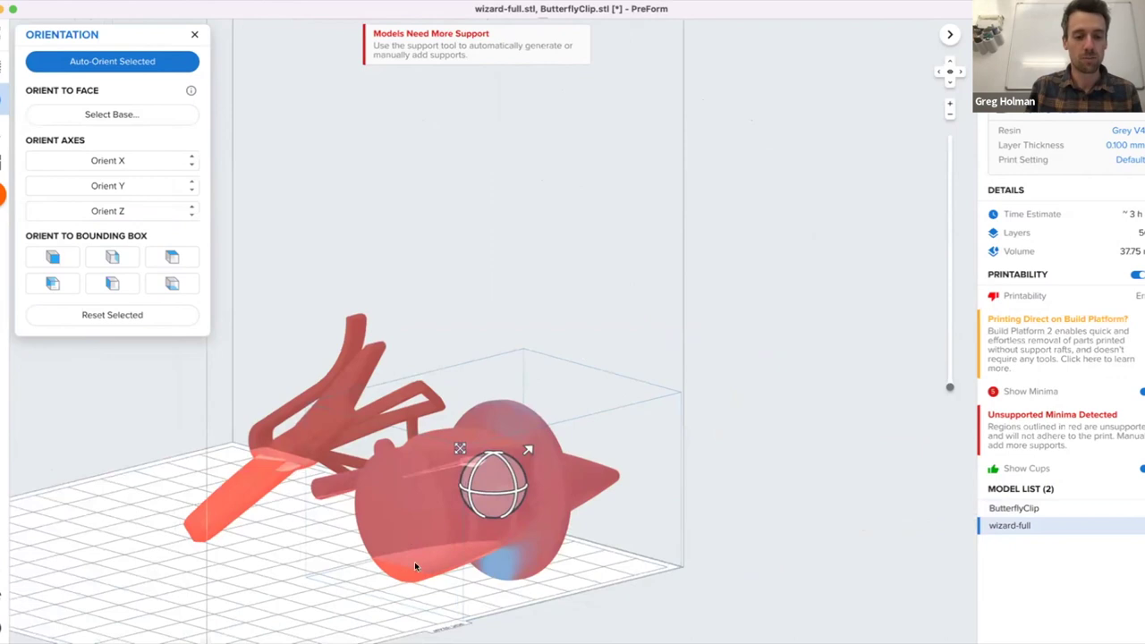
Stand the wizard upright on its flat base and turn the butterfly clip onto a chosen face
click(130, 122)
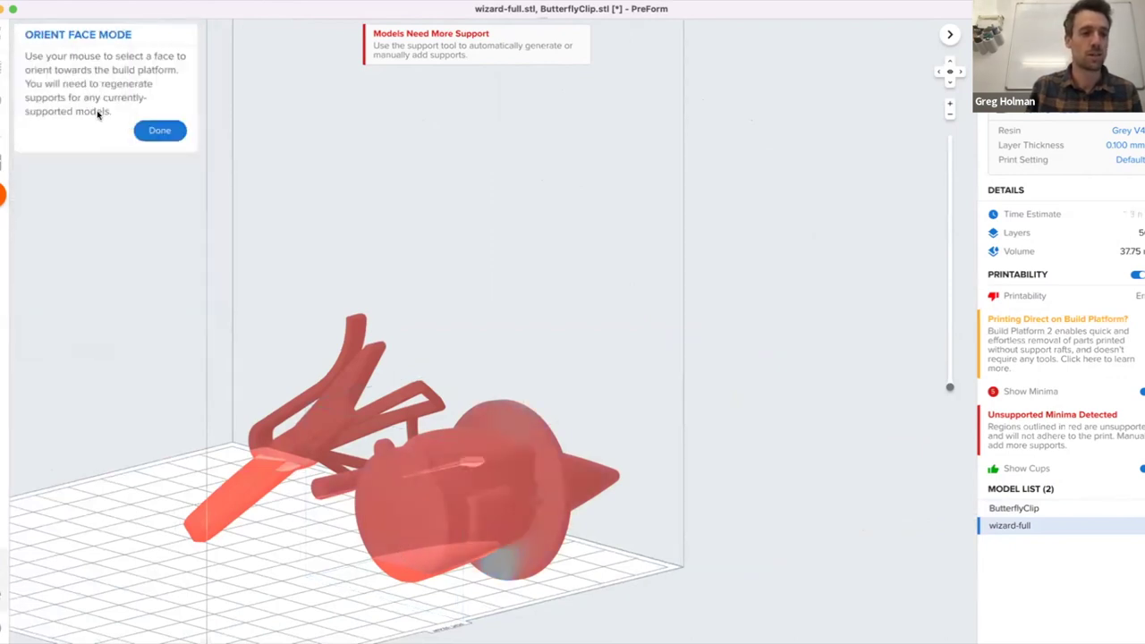
click(397, 511)
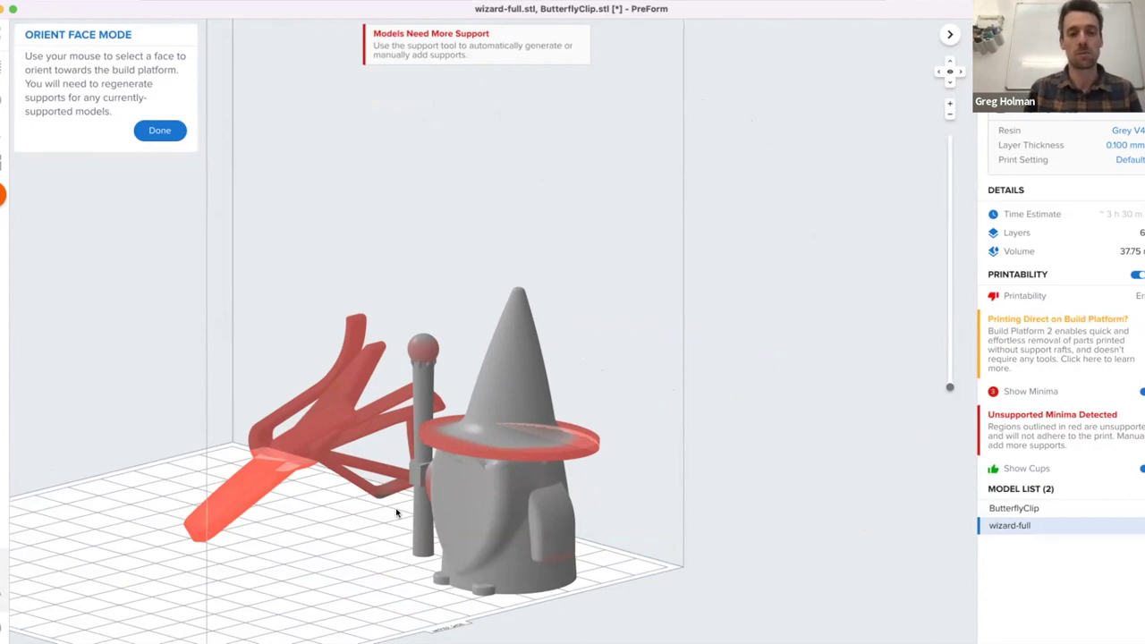
click(322, 440)
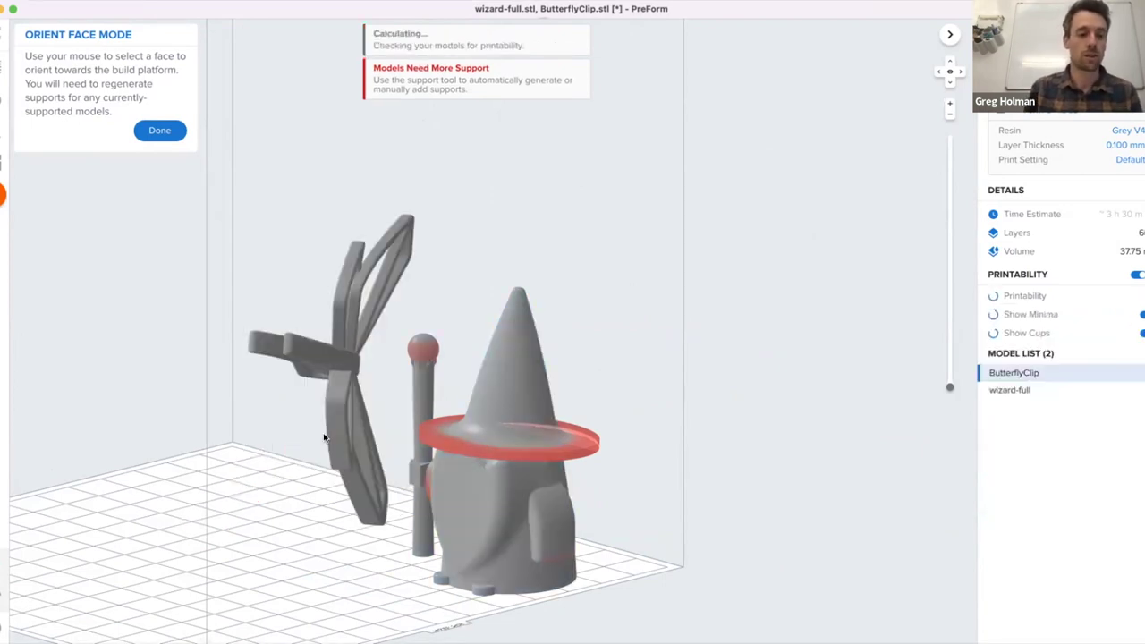
Auto-orient the ButterflyClip, then rotate it to an angle and shift it left
click(141, 135)
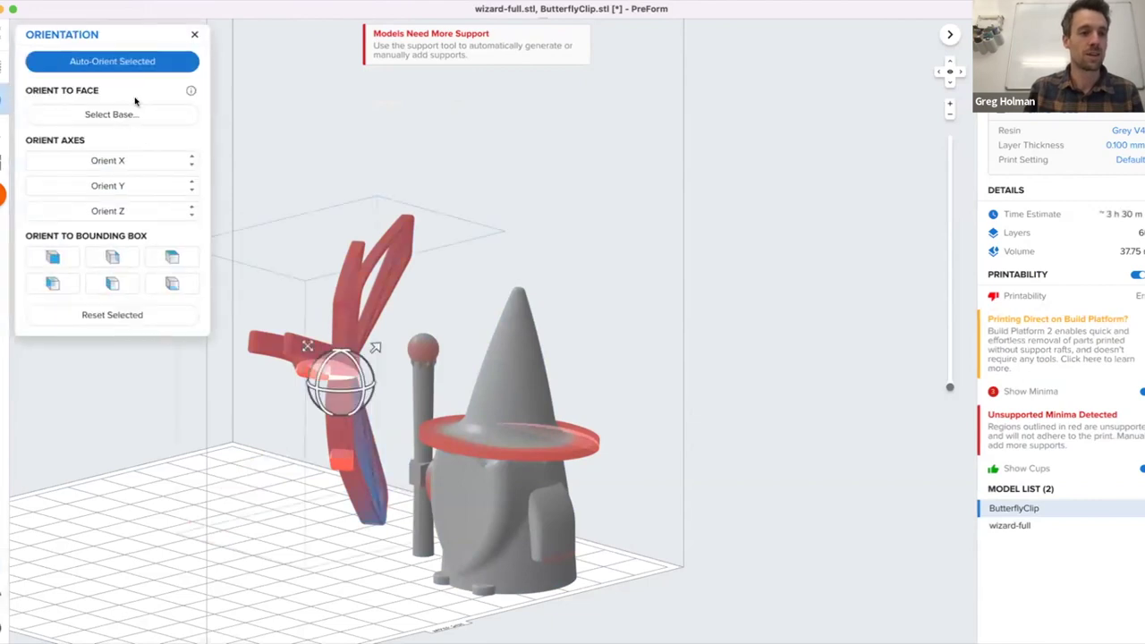
click(96, 62)
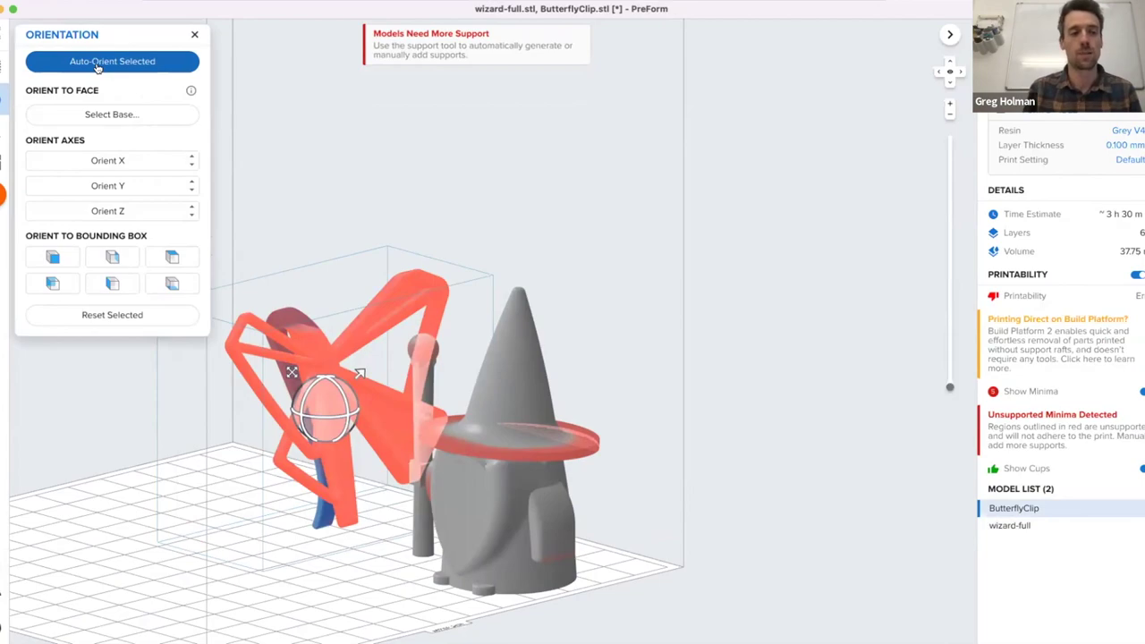
drag(304, 346, 268, 358)
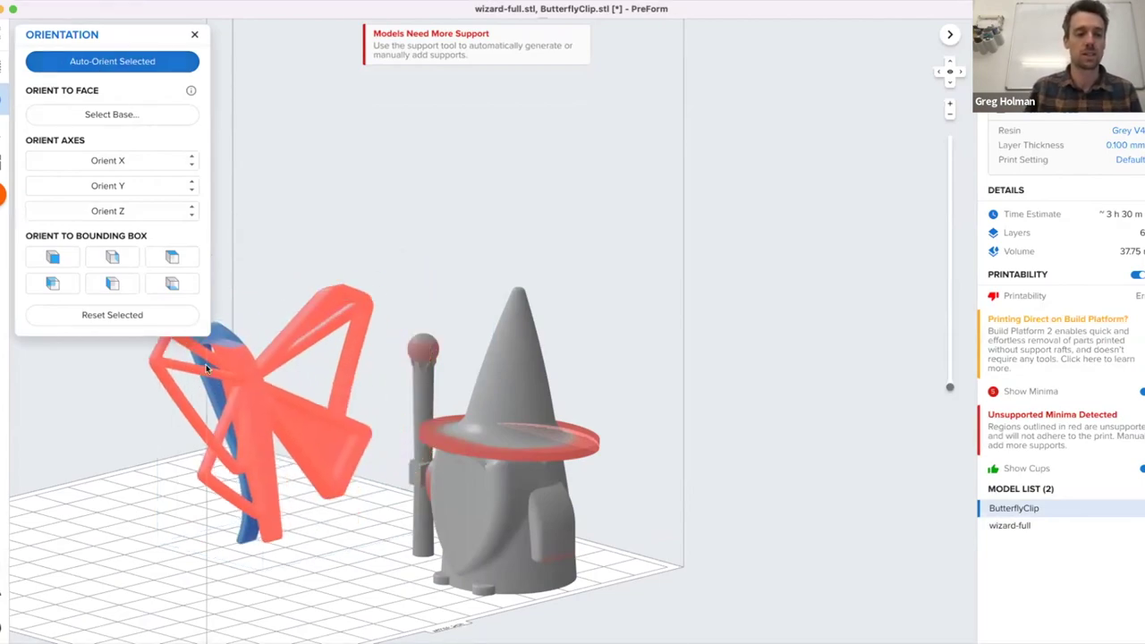